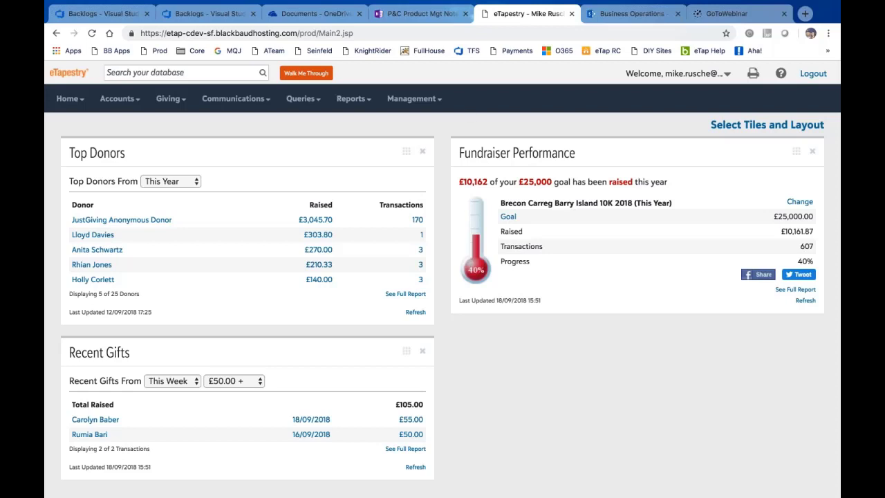
Step: Open Management > Integrations to view the JustGiving integration's next and last successful imports
click(413, 100)
click(133, 163)
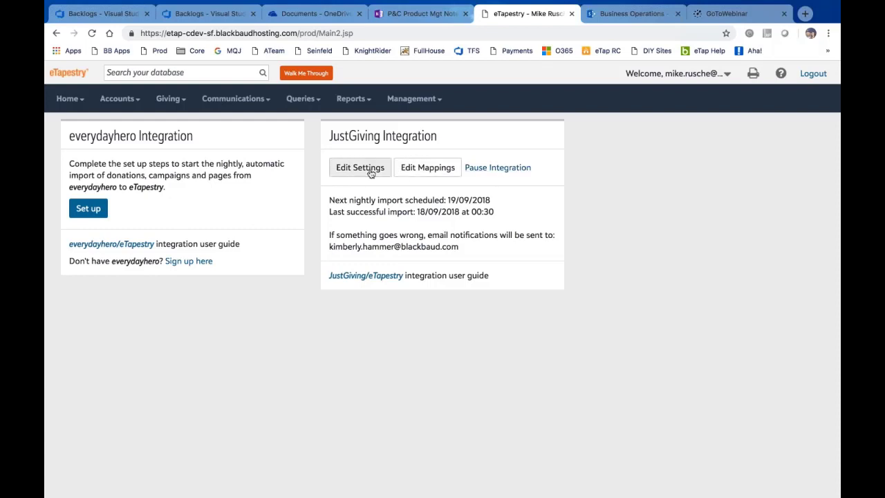
Step: Check the JustGiving basic settings without changes, then open the event mappings and inspect Yorkshire Marathon 2018's fund list
click(371, 173)
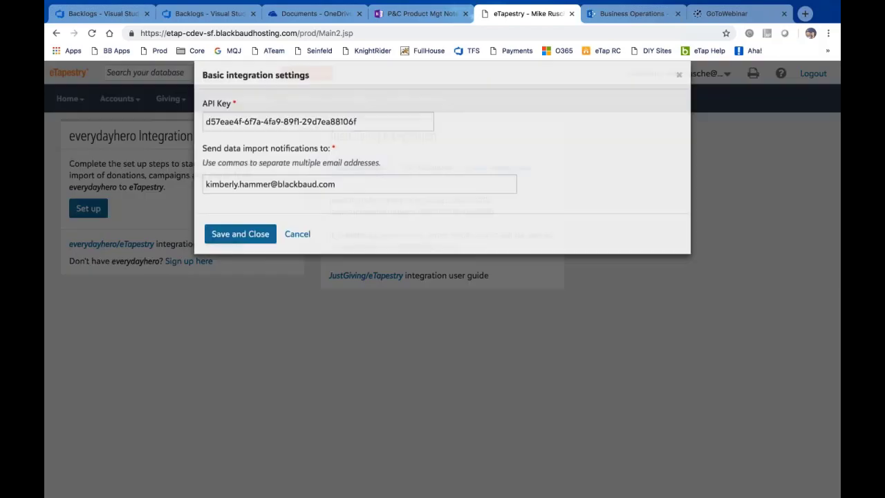
click(301, 254)
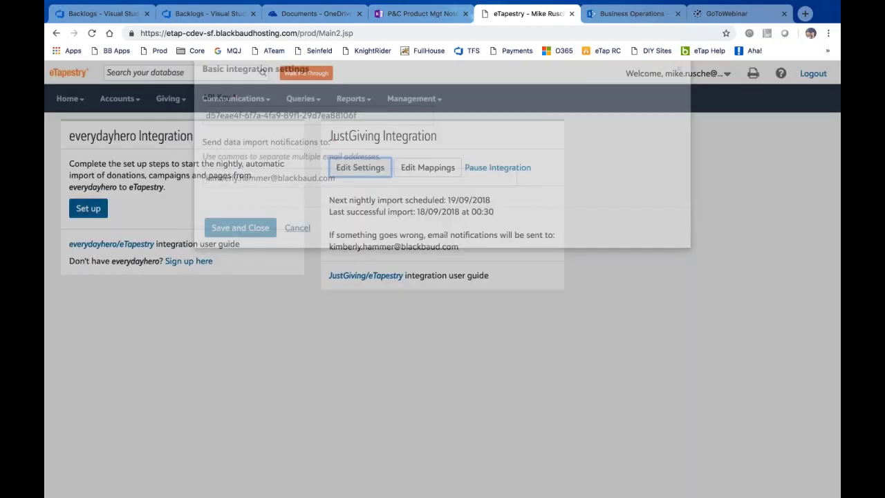
key(Tab)
key(Return)
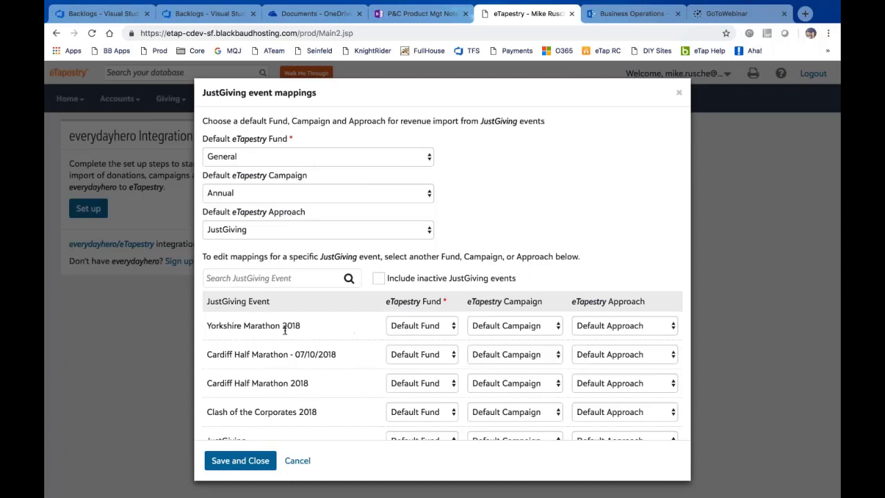
click(453, 327)
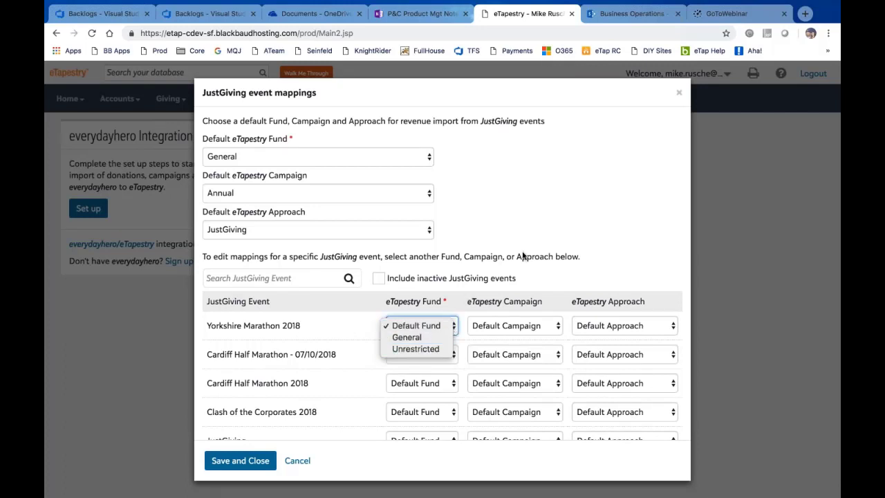
click(536, 224)
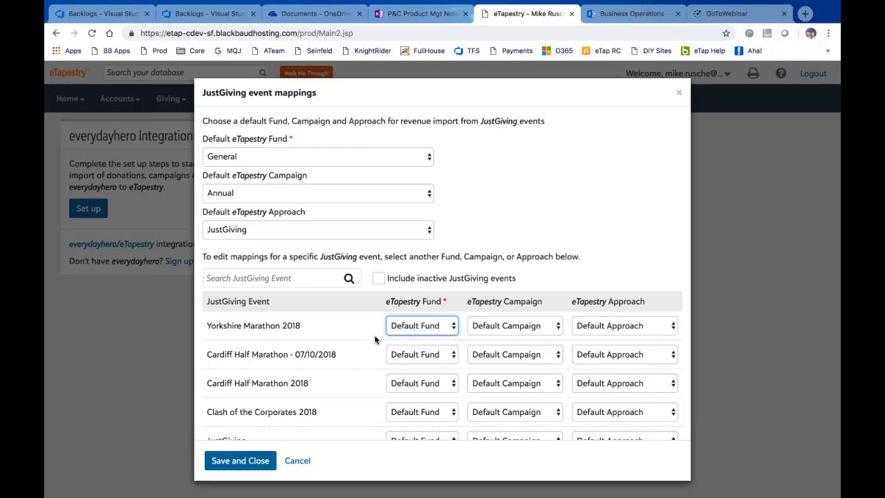
Step: Cancel the event mappings, search for the fundraising constituent by name, and open their 46-entry journal
click(296, 461)
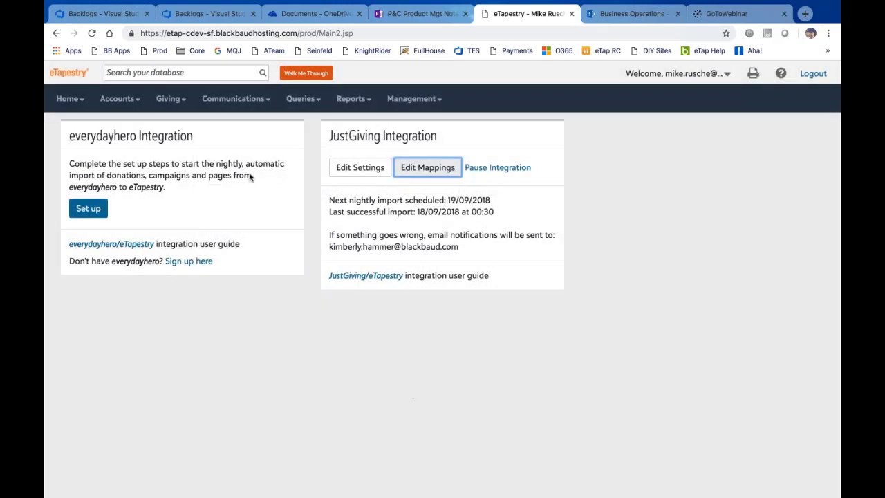
click(194, 72)
text(kristin)
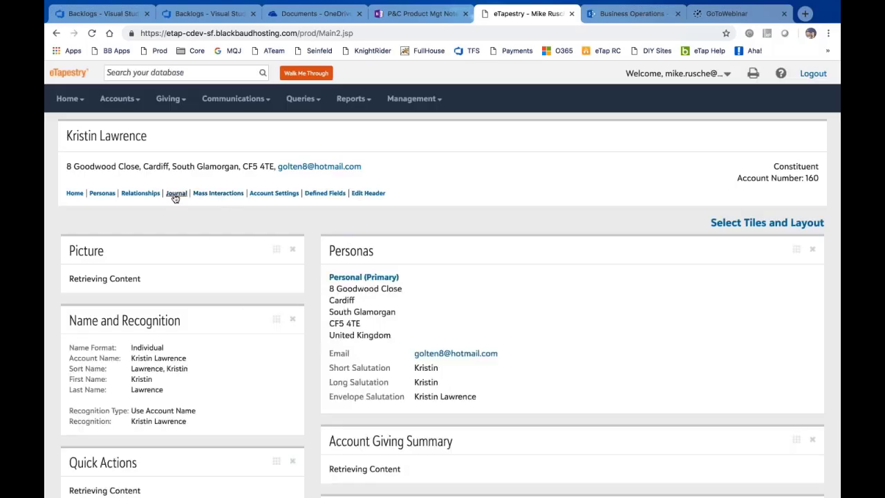
click(176, 196)
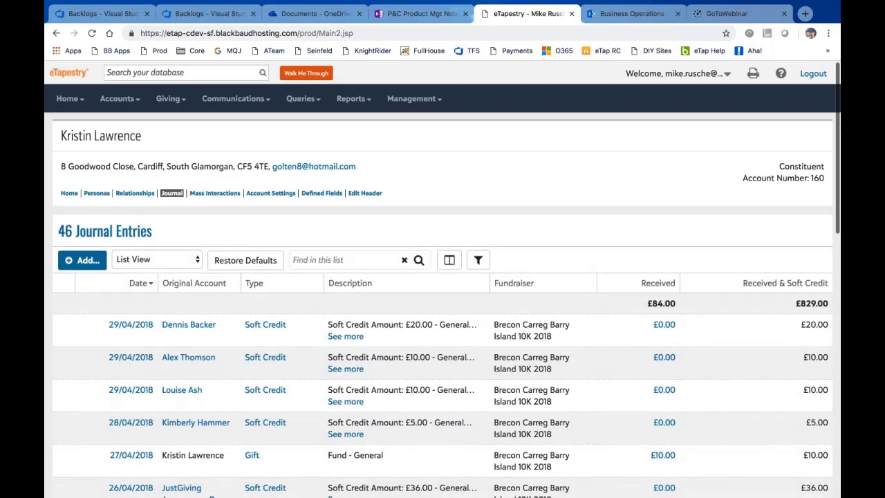
Step: Load more journal entries back to the 17/01/2018 Barry Island 10K 2018 participation record
scroll(276, 318, down, 1)
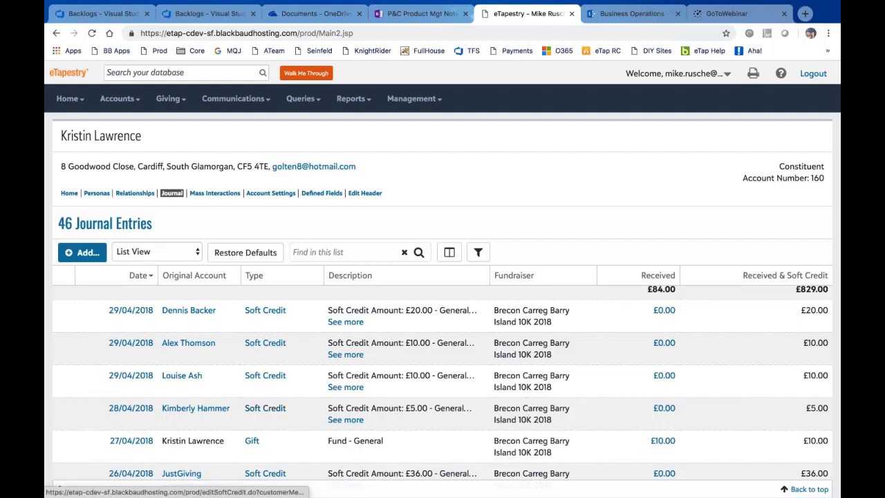
scroll(271, 407, down, 1)
scroll(213, 411, down, 1)
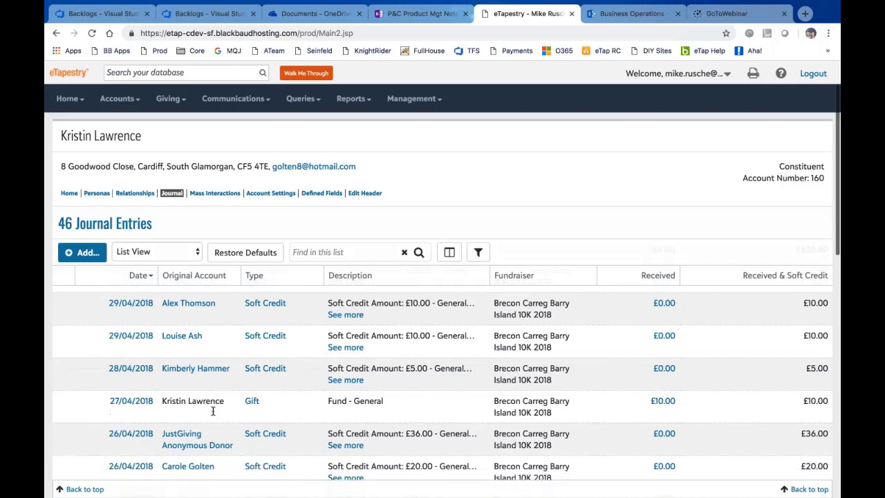
scroll(213, 411, down, 5)
scroll(455, 469, down, 10)
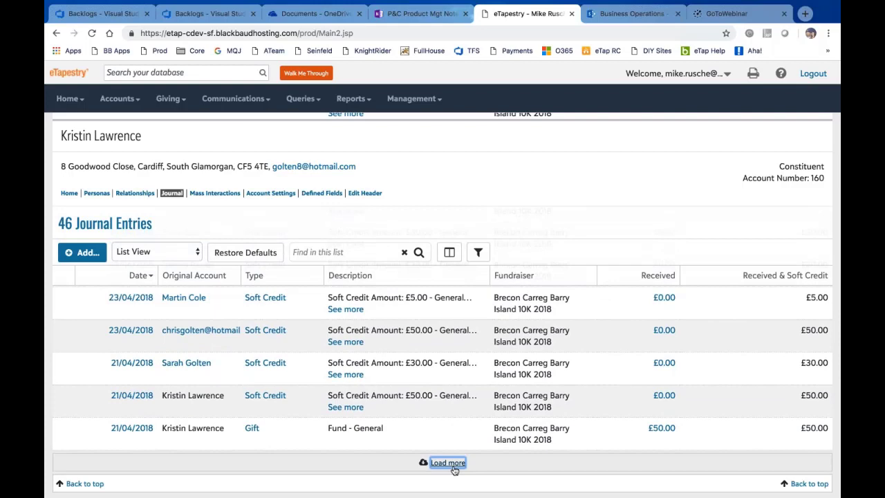
click(454, 469)
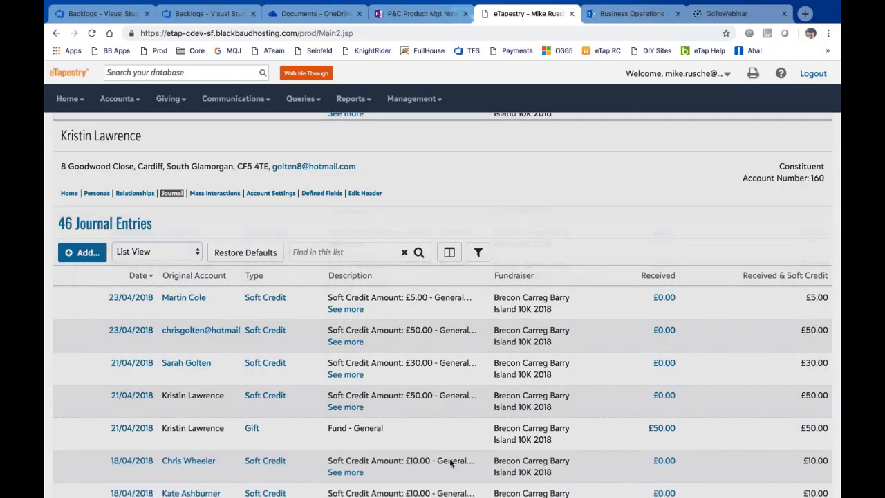
scroll(415, 408, down, 8)
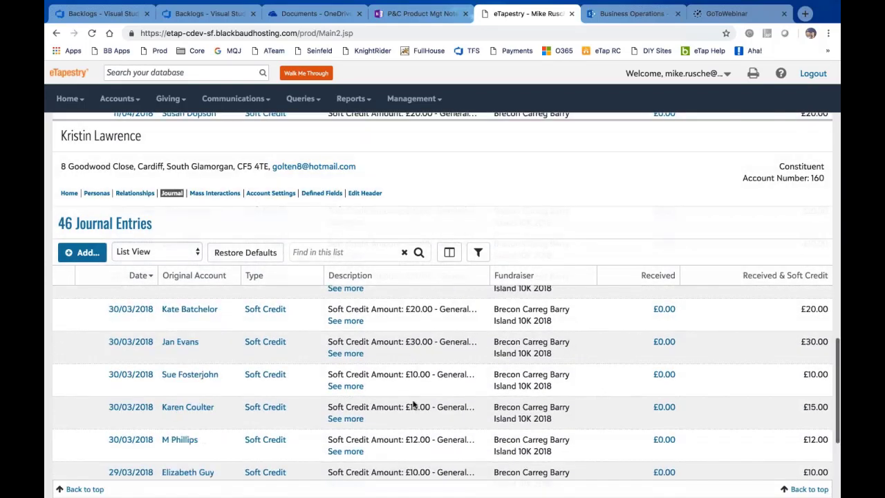
scroll(413, 404, down, 5)
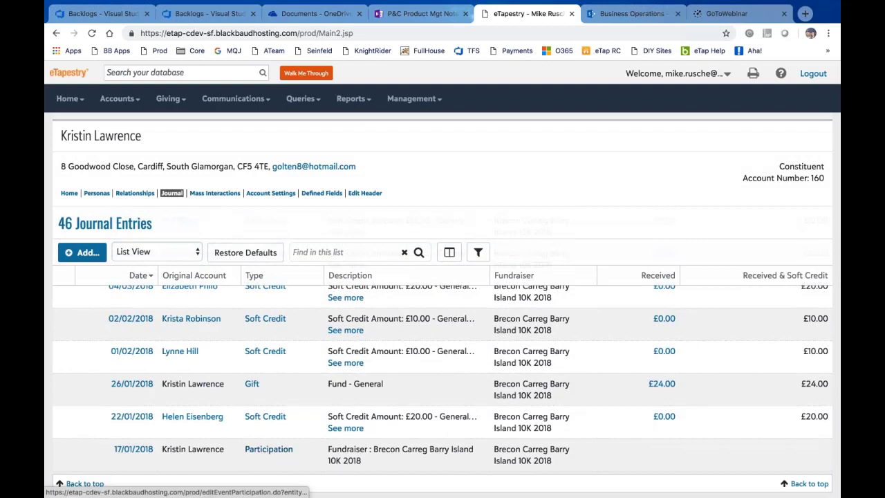
click(268, 449)
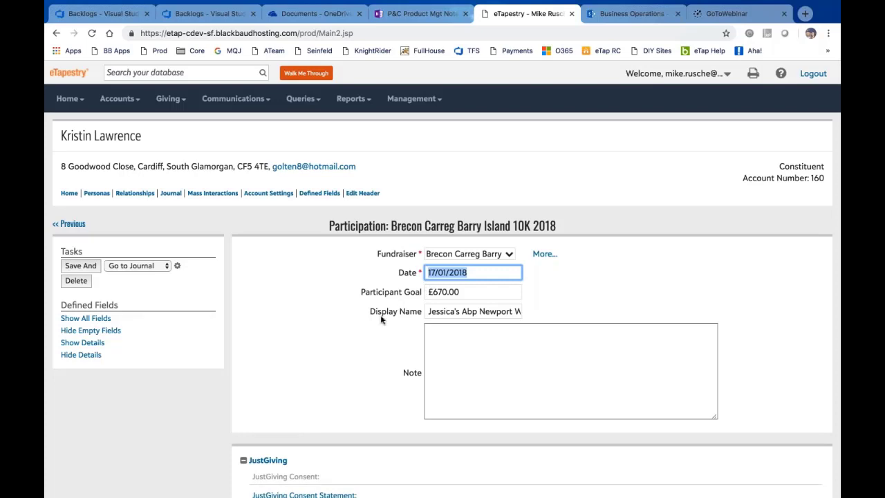
scroll(368, 362, down, 2)
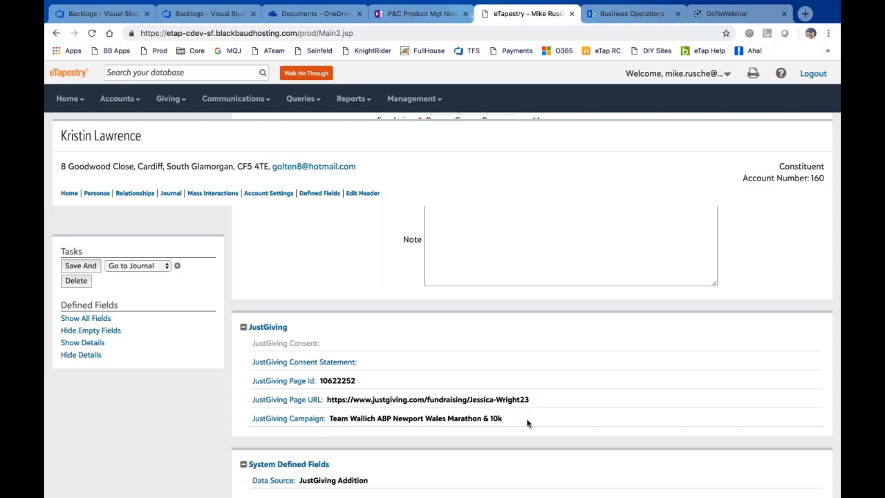
scroll(509, 408, down, 1)
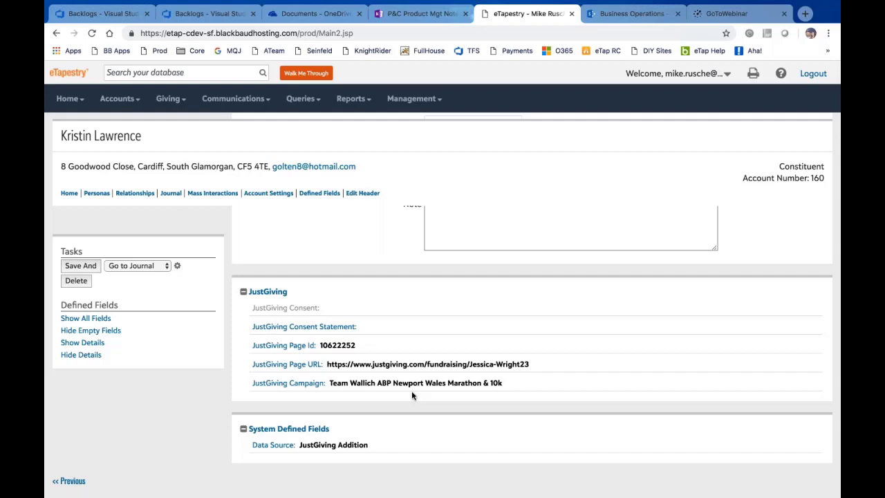
scroll(411, 395, up, 5)
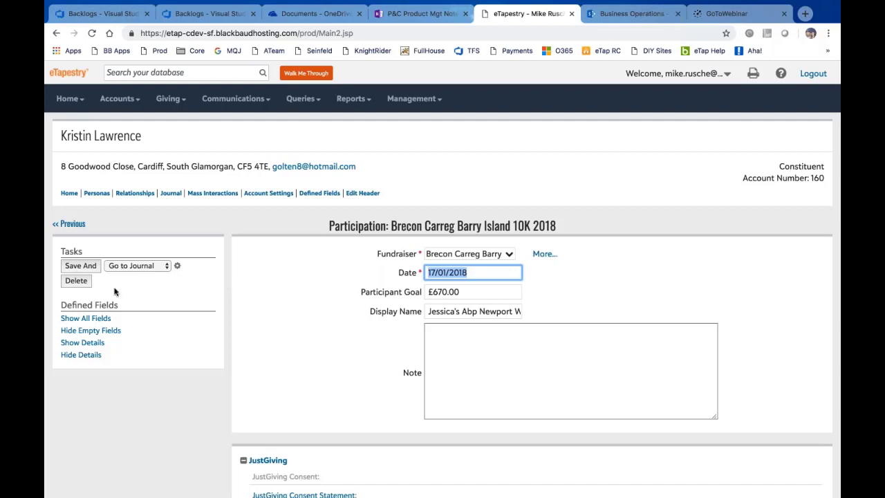
click(172, 194)
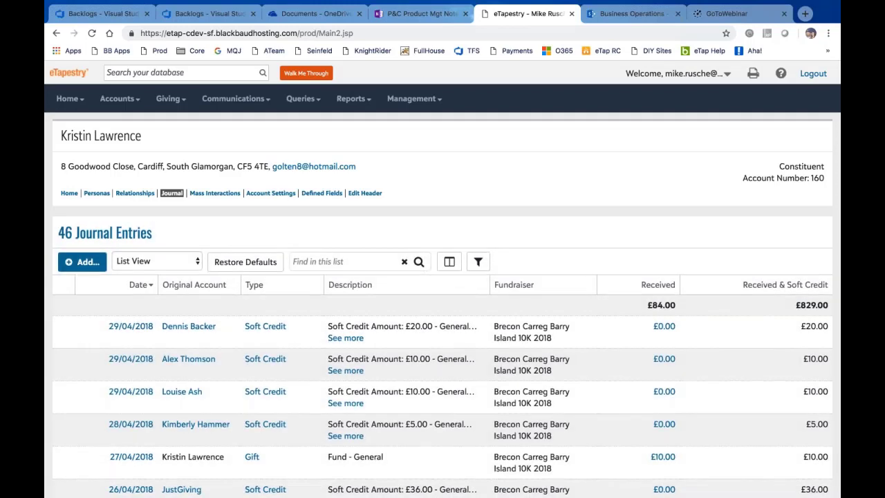
Step: Open the Soft Credit link on the 28/04/2018 £5.00 JustGiving gift row
scroll(345, 323, down, 2)
scroll(345, 323, down, 1)
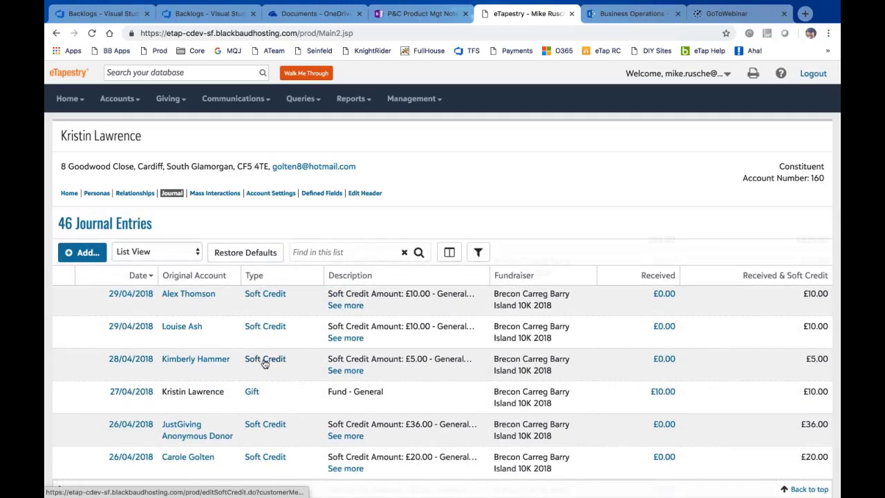
click(264, 360)
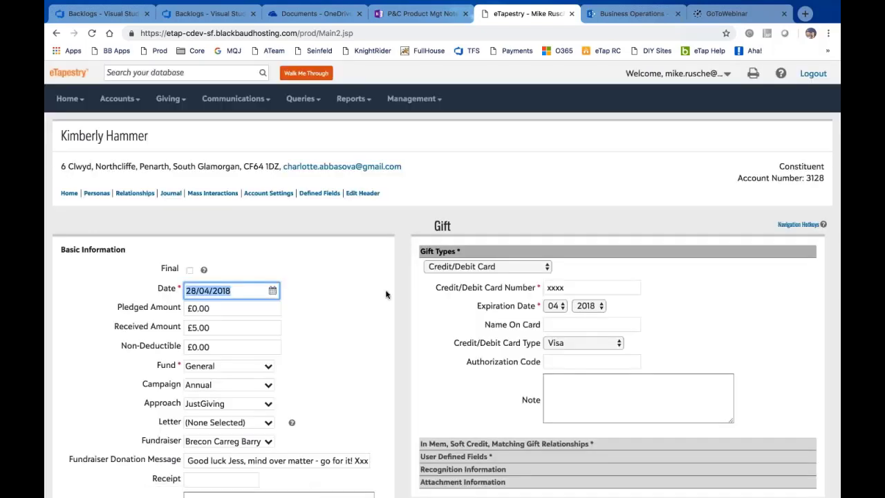
scroll(385, 295, down, 2)
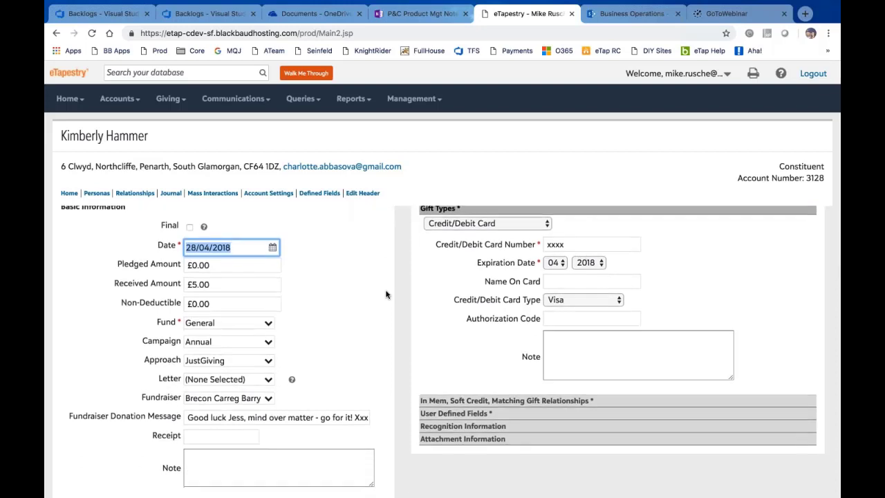
scroll(385, 294, down, 3)
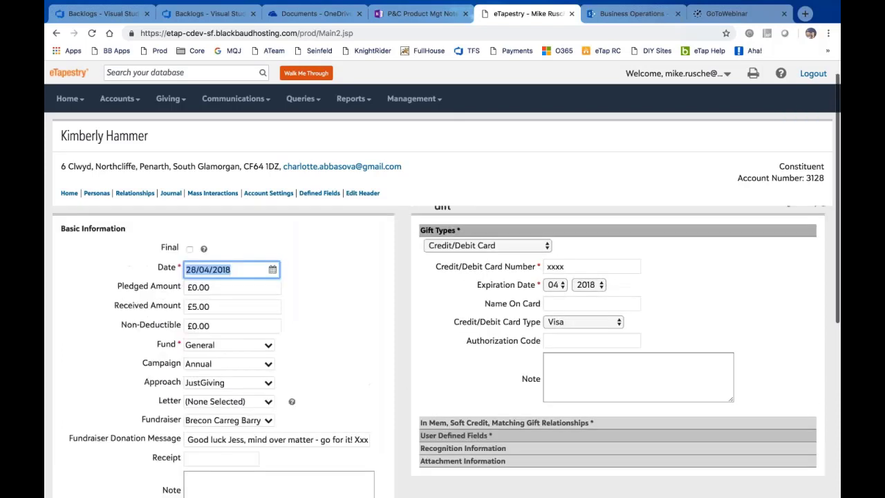
click(444, 444)
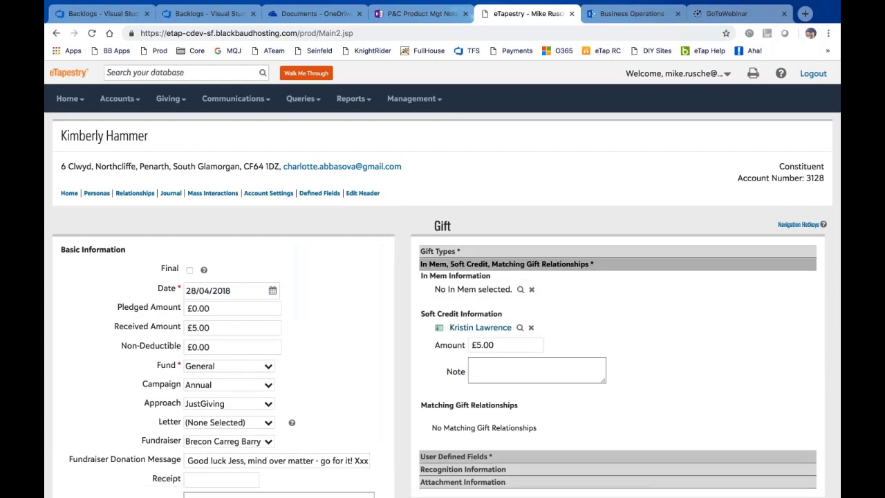
click(481, 456)
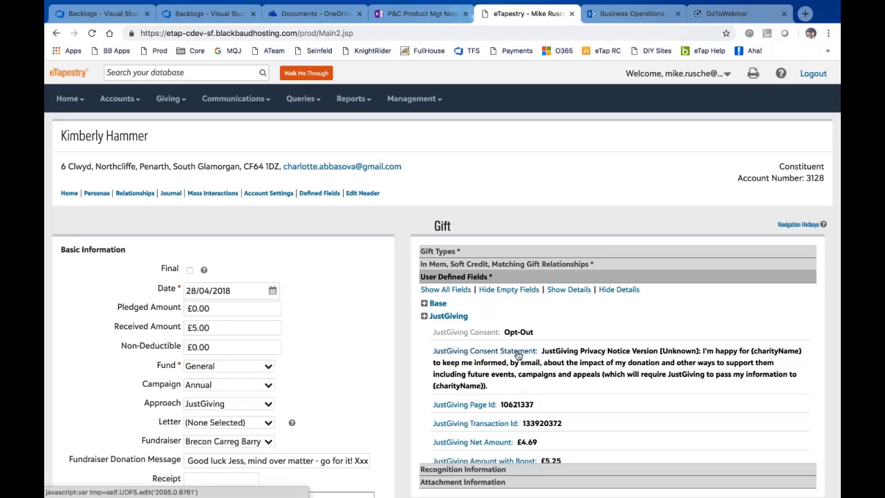
scroll(514, 360, down, 1)
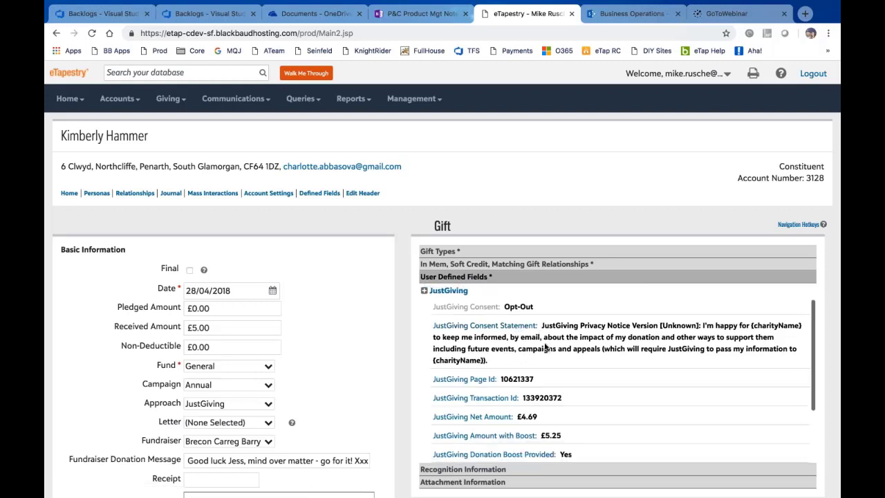
scroll(473, 336, down, 3)
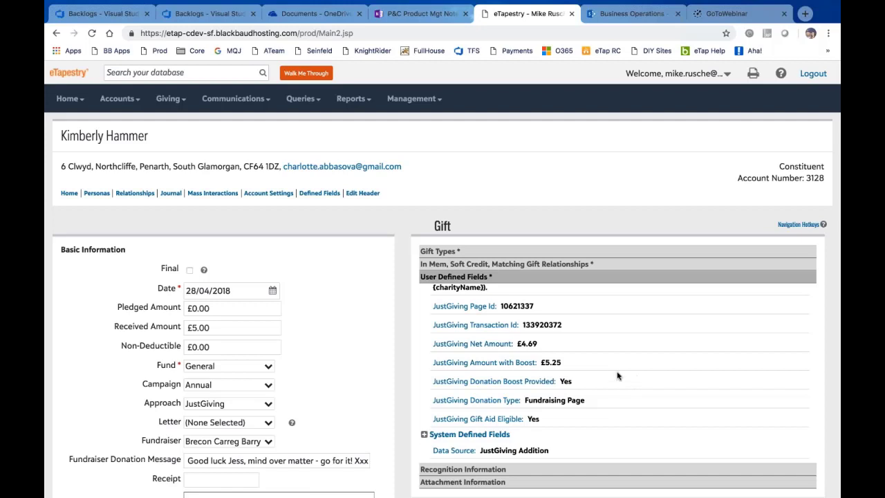
scroll(619, 379, down, 1)
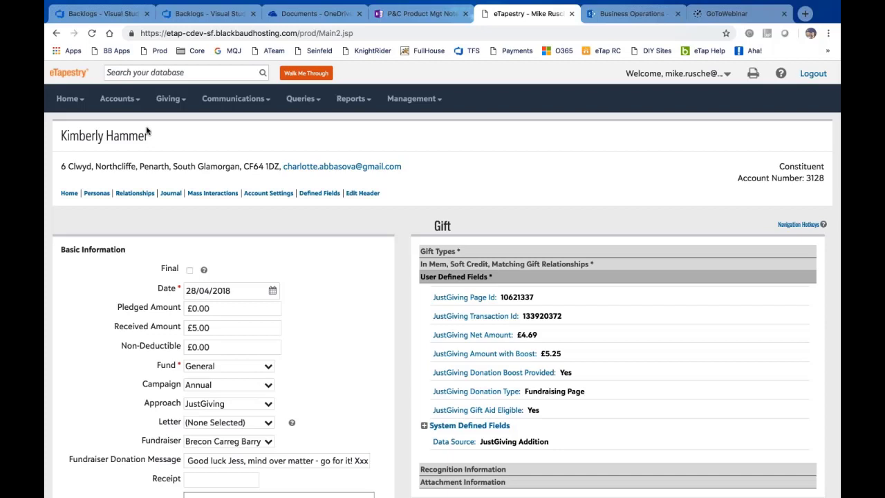
Step: Go to the Home dashboard showing Top Donors, Recent Gifts and fundraiser performance
click(85, 104)
click(114, 246)
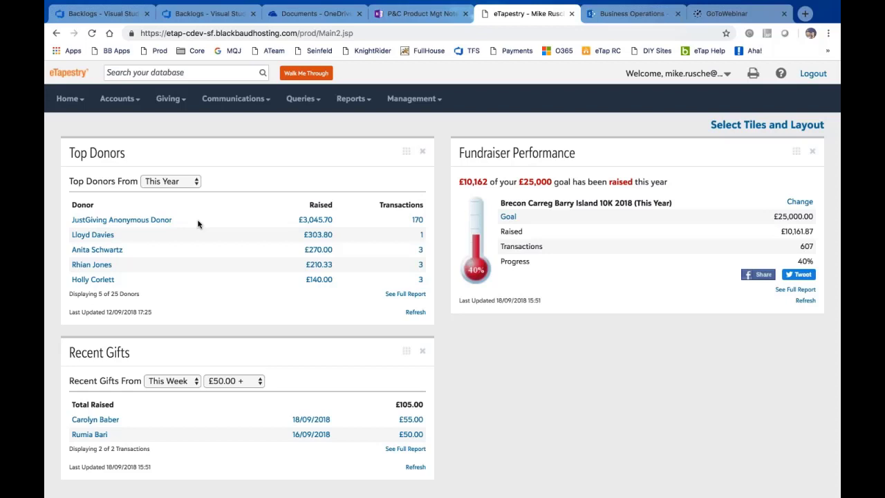
Step: Preview the Brecon Carreg Barry Island 10K 2018 query under the JustGiving category and review its 1248 entries
click(314, 101)
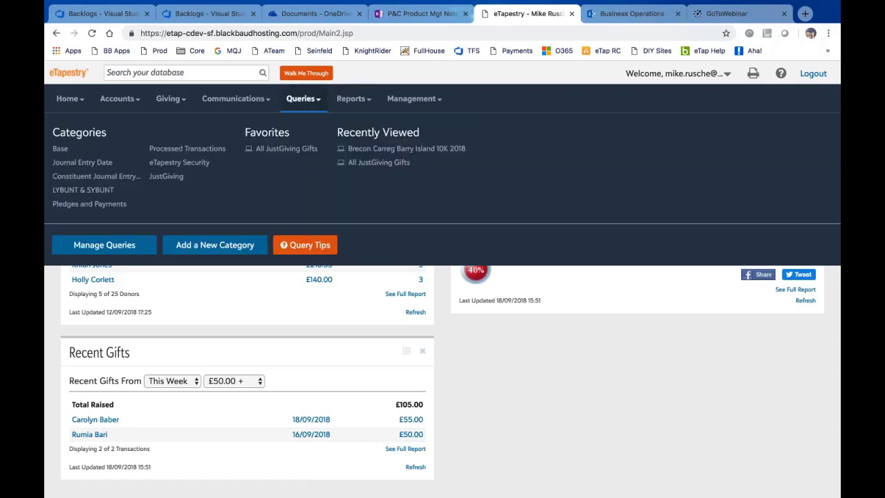
click(167, 179)
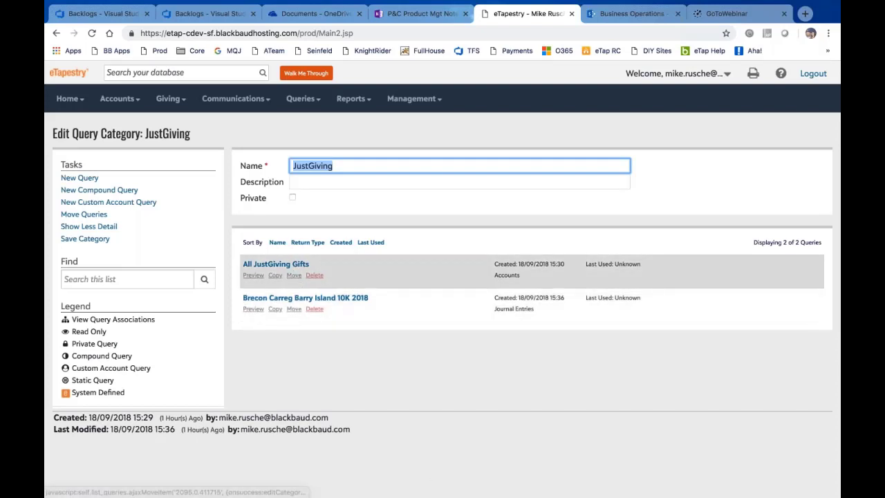
click(254, 309)
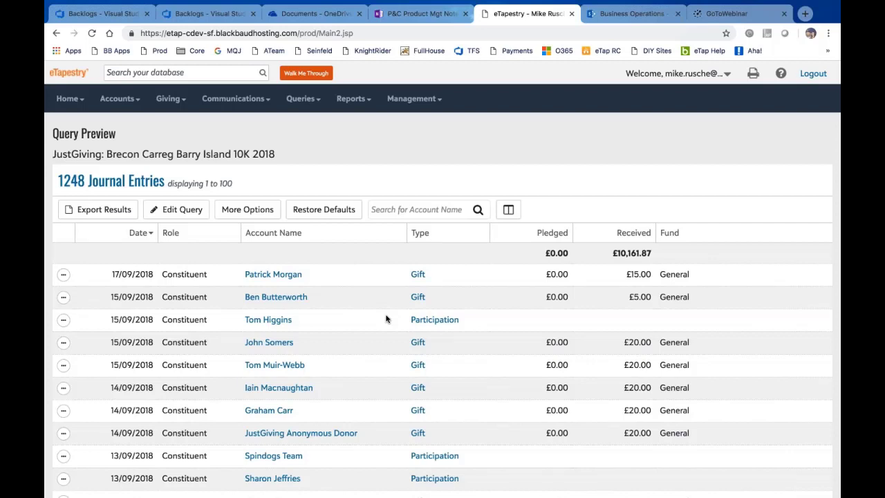
scroll(386, 319, down, 3)
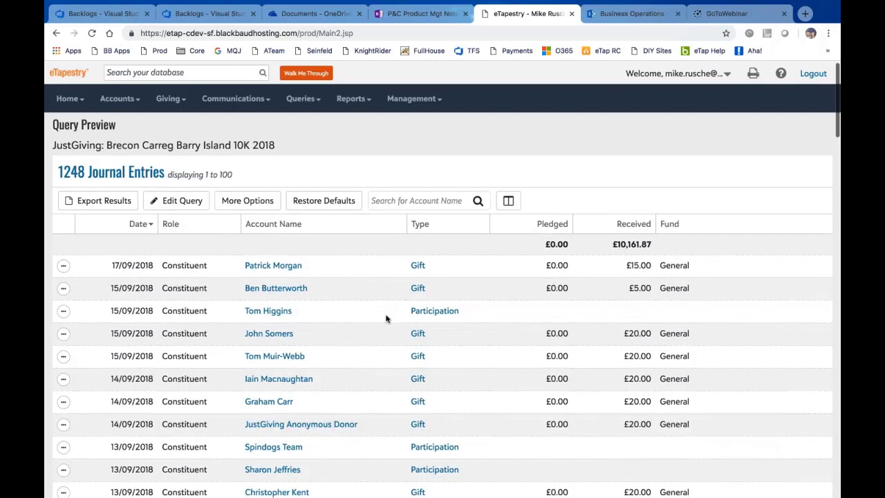
scroll(386, 319, down, 5)
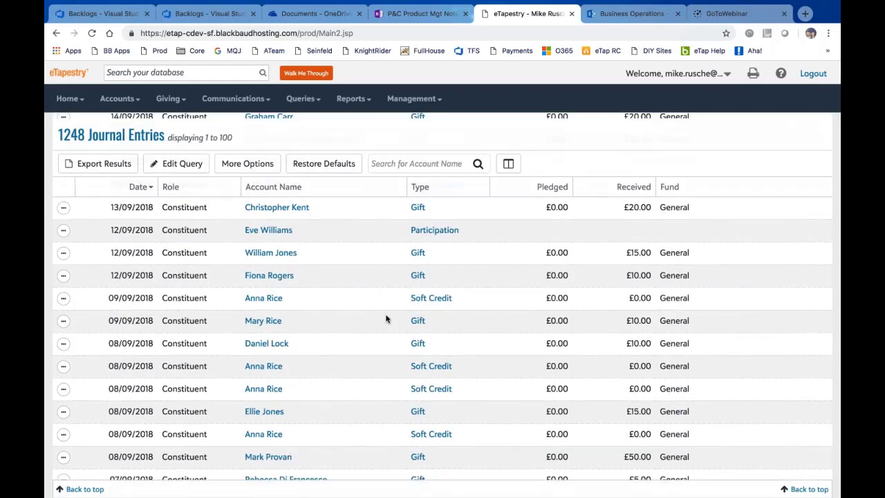
scroll(386, 319, up, 2)
scroll(386, 319, up, 6)
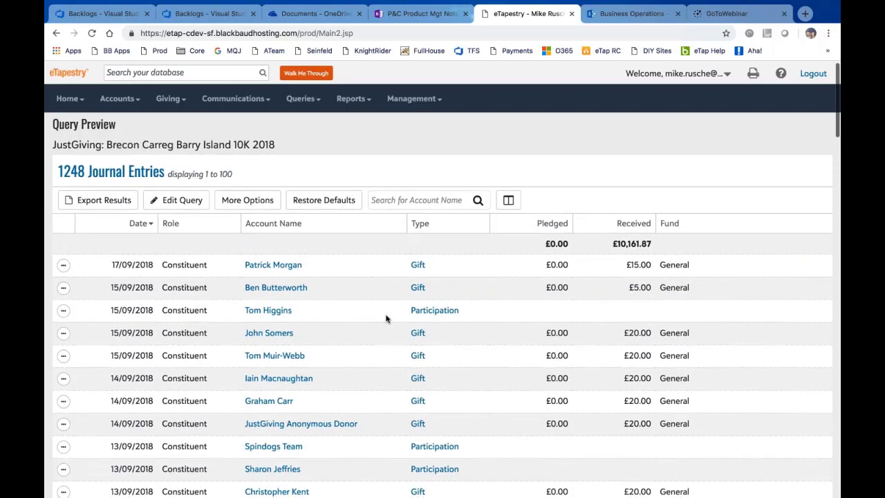
scroll(297, 393, down, 2)
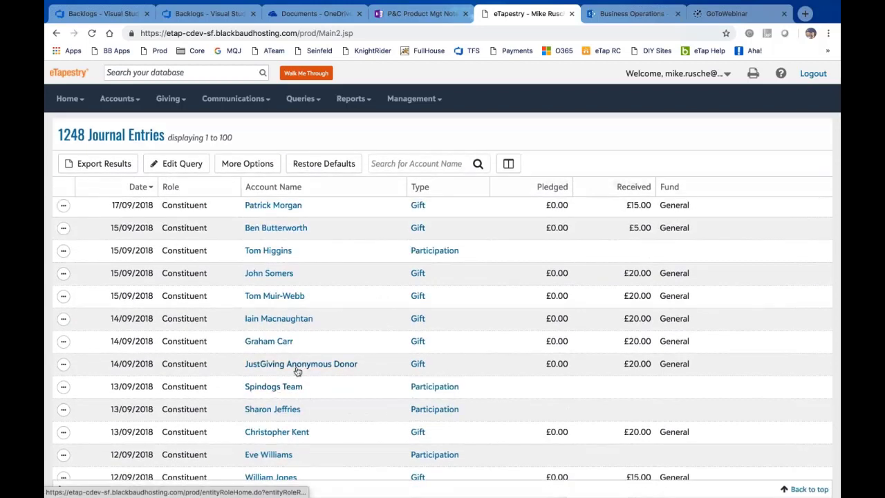
scroll(297, 371, up, 2)
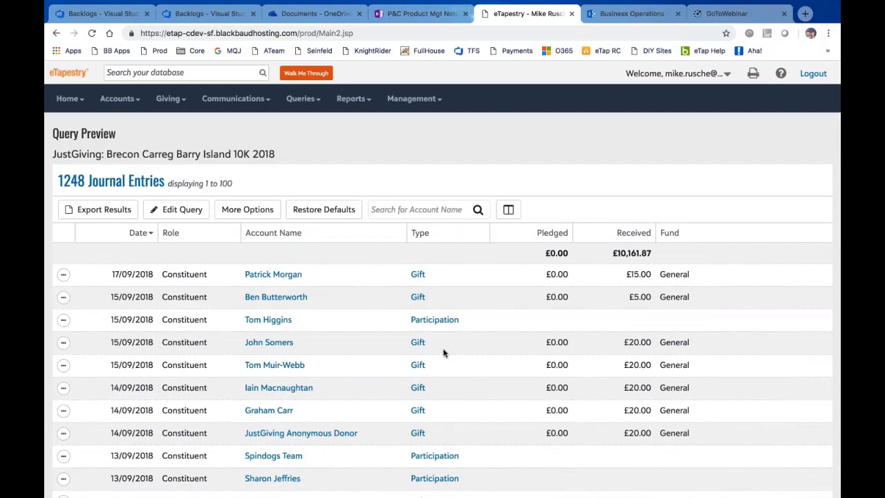
Step: Open eTapestry Standard Reports and scroll to the Fundraiser Reports section
click(365, 100)
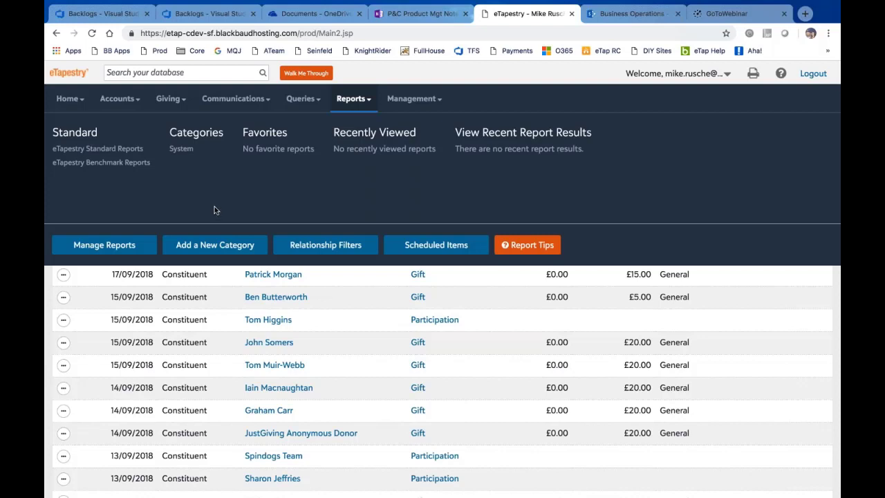
click(81, 149)
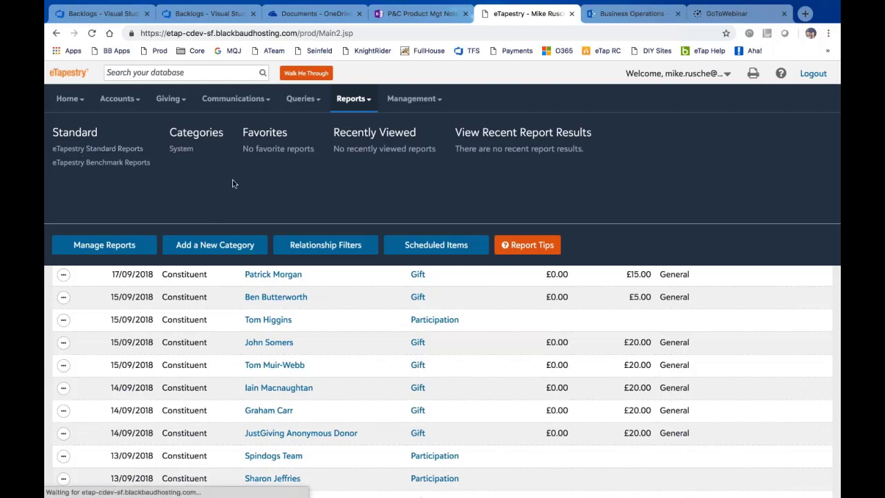
scroll(597, 275, down, 5)
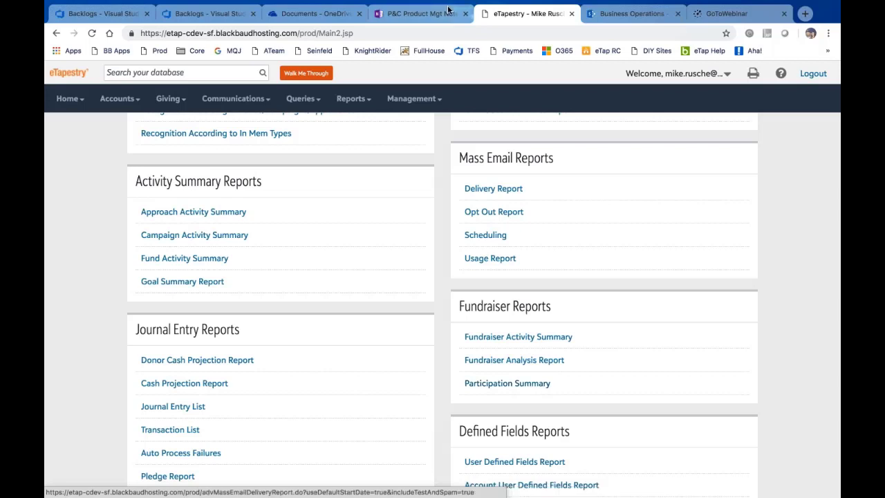
mouse_move(436, 100)
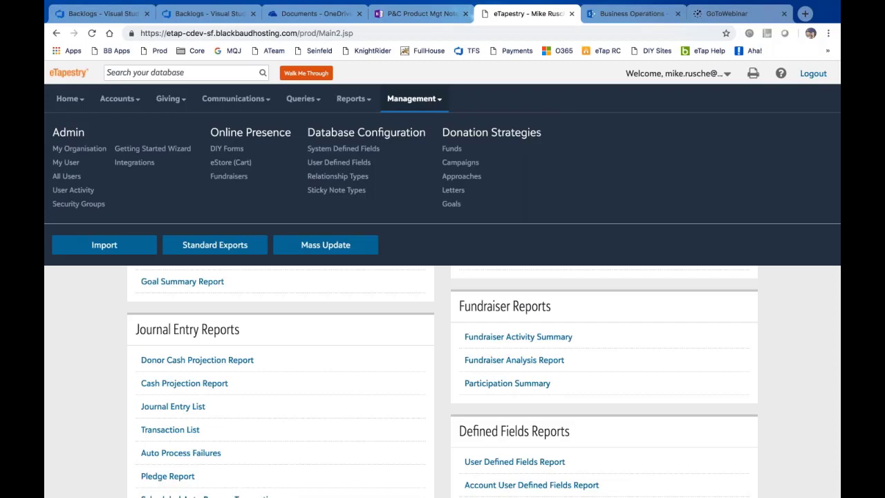
Step: Create a new DIY Event Registration page in the Embeddable style and scroll through its settings
click(233, 151)
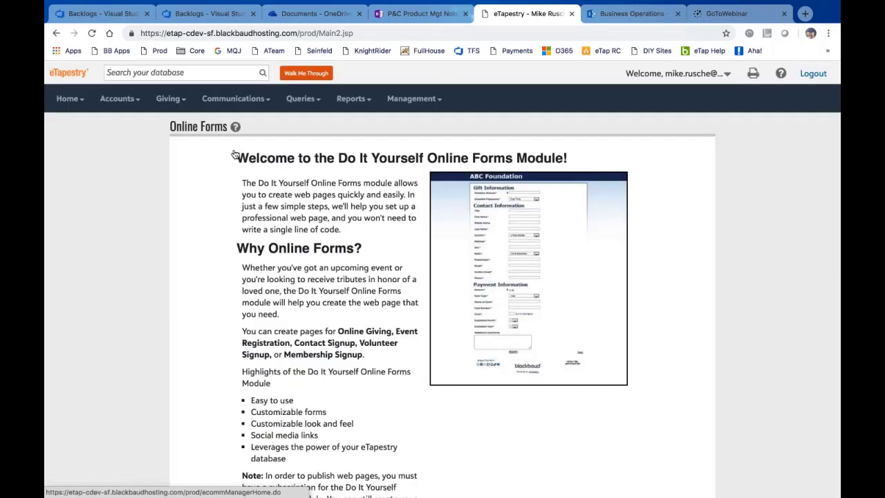
scroll(324, 409, down, 5)
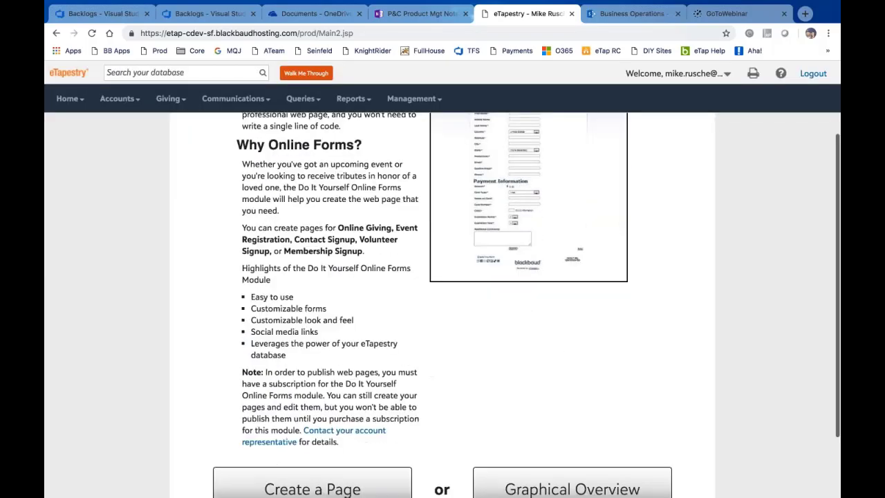
click(324, 410)
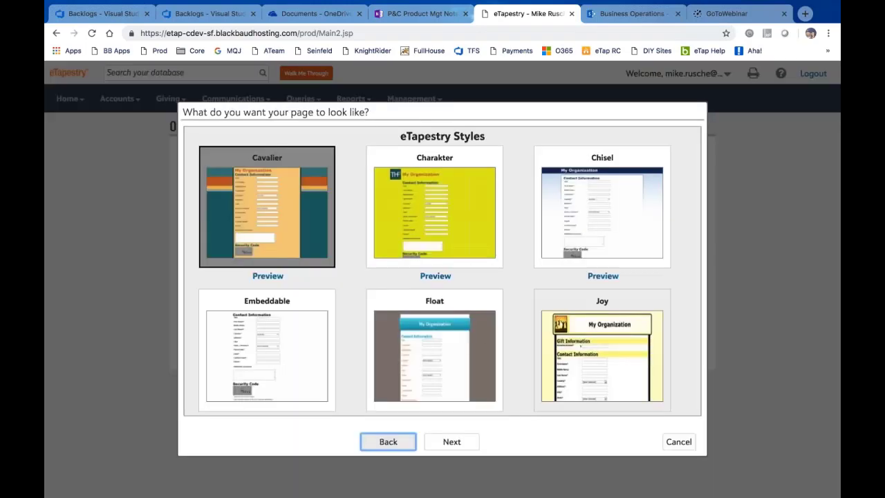
click(312, 367)
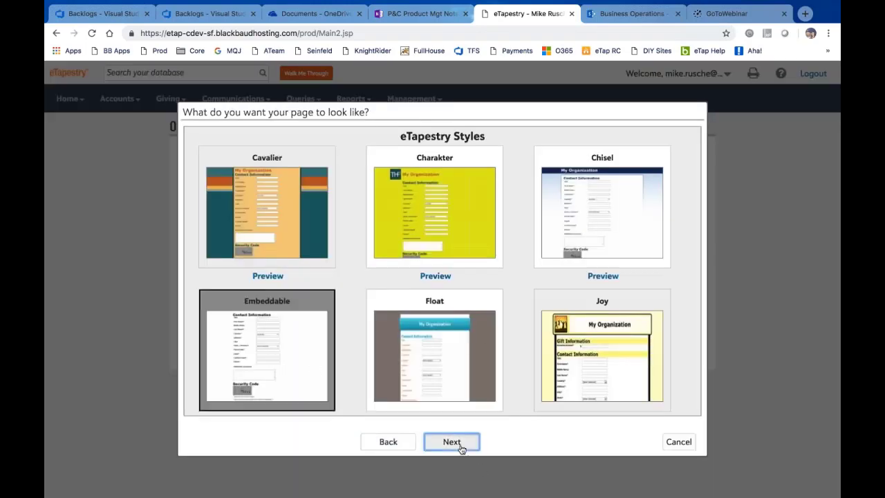
click(451, 441)
scroll(474, 370, down, 2)
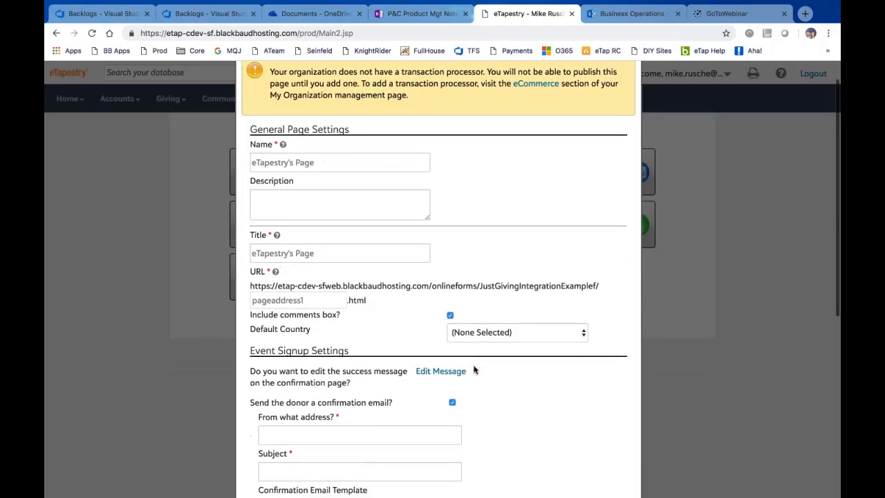
scroll(474, 371, down, 5)
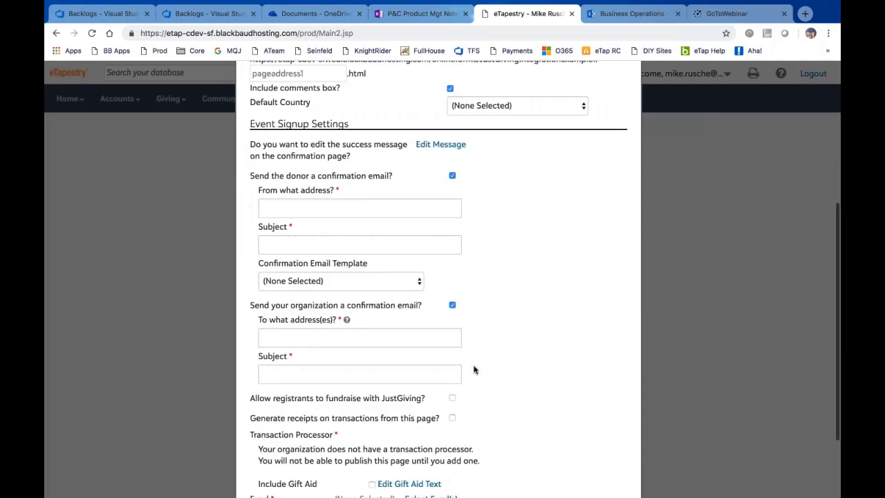
scroll(475, 371, down, 3)
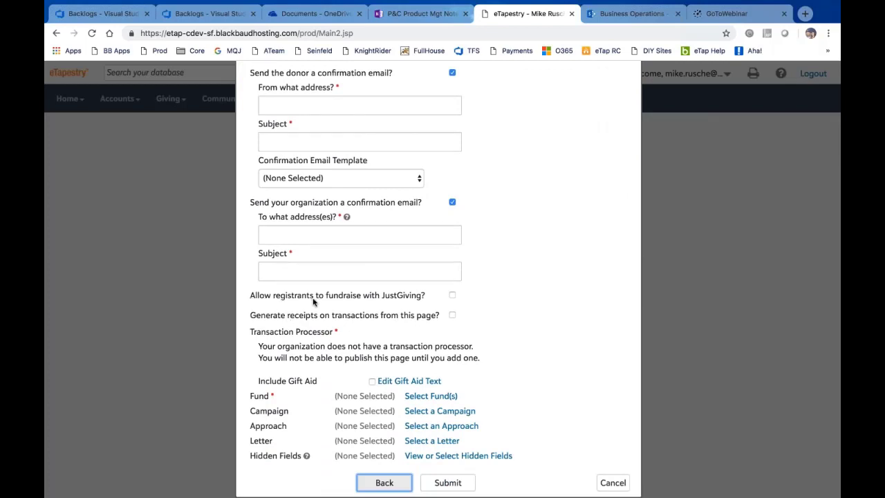
Step: Enable JustGiving fundraising for registrants and select the Brecon Carreg Barry Island 10K 2018 event
click(452, 294)
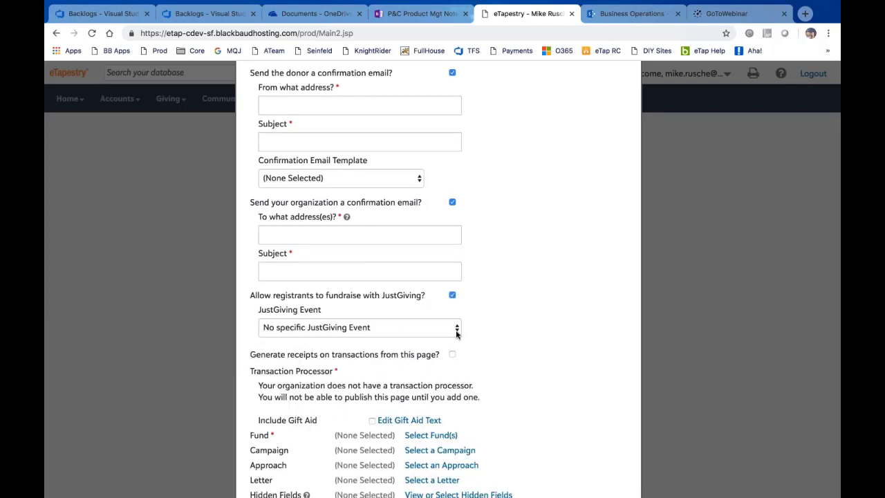
click(456, 329)
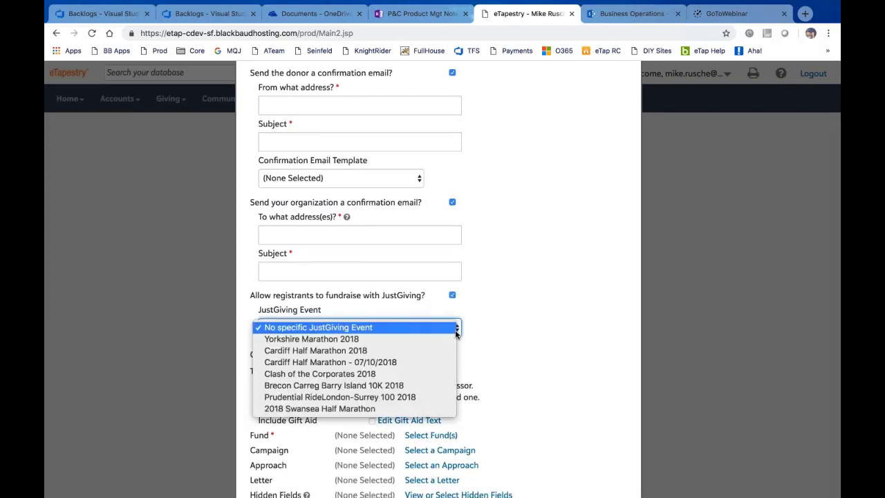
click(430, 389)
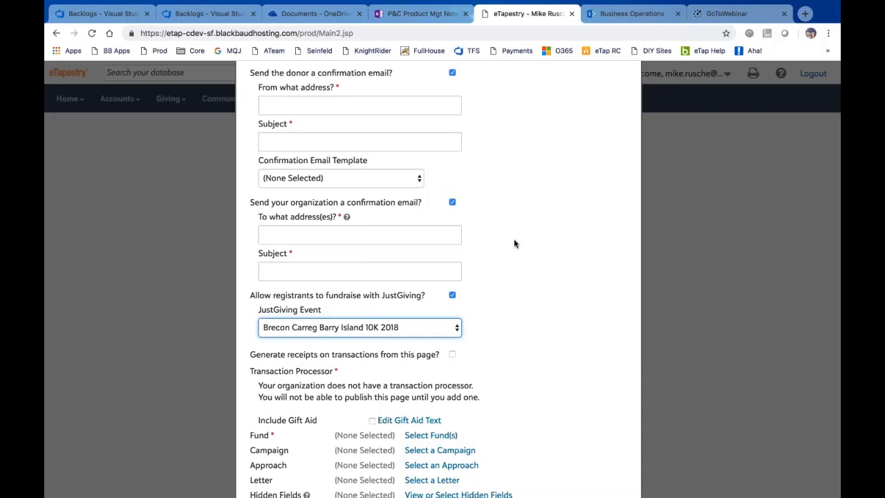
scroll(514, 244, up, 5)
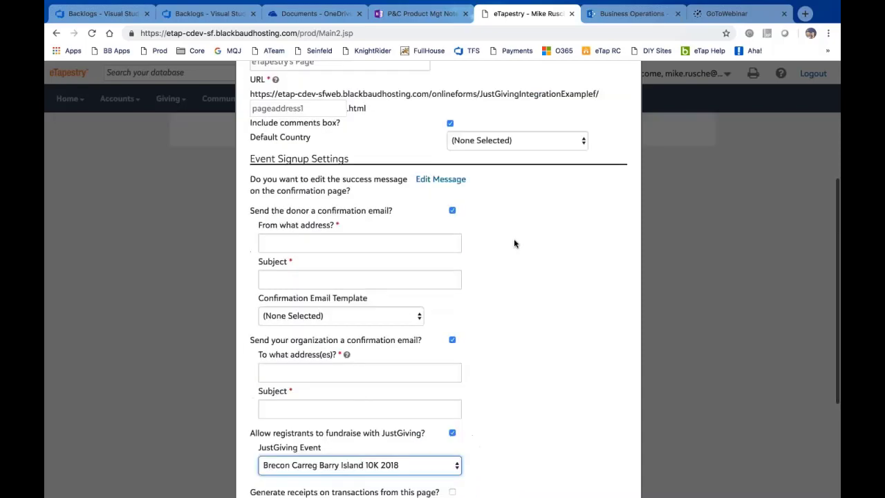
scroll(514, 243, up, 5)
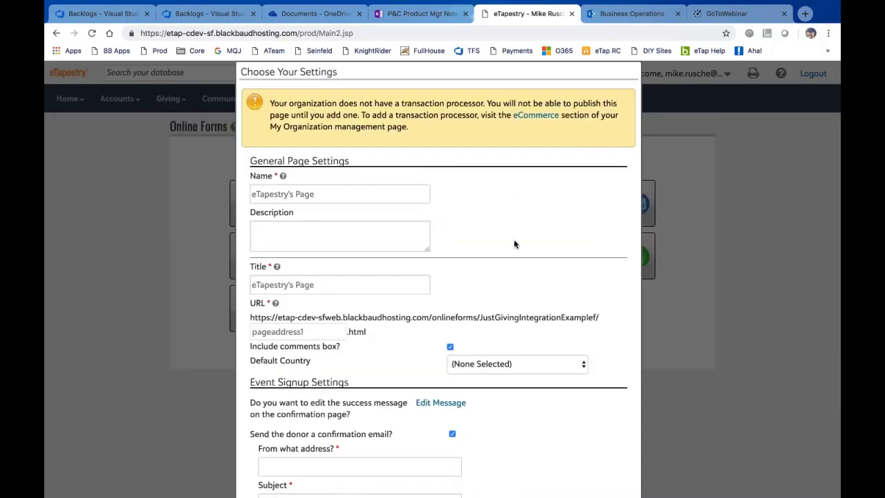